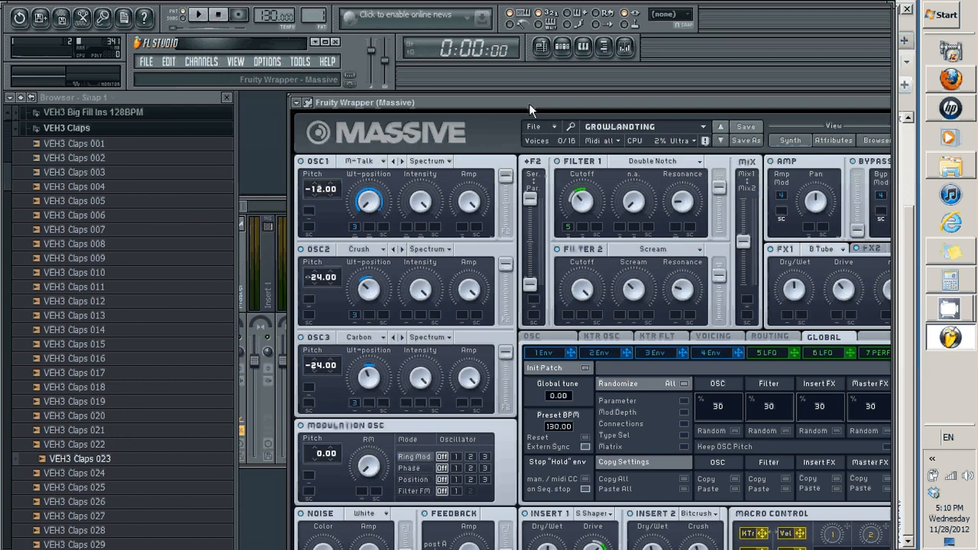
- Reposition the Massive window and examine the envelope 3 page together with its list of presets
left_click_drag(529, 103, 560, 97)
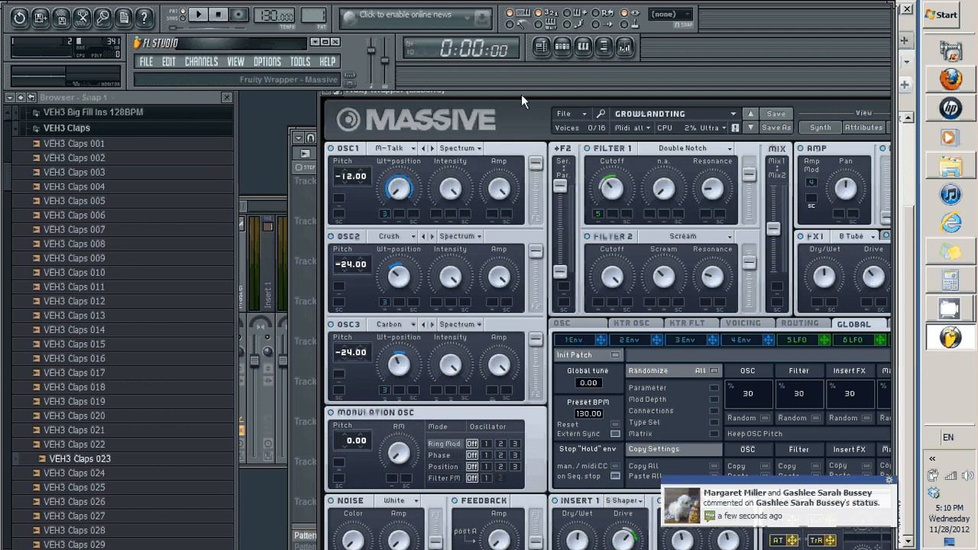
left_click_drag(521, 94, 471, 94)
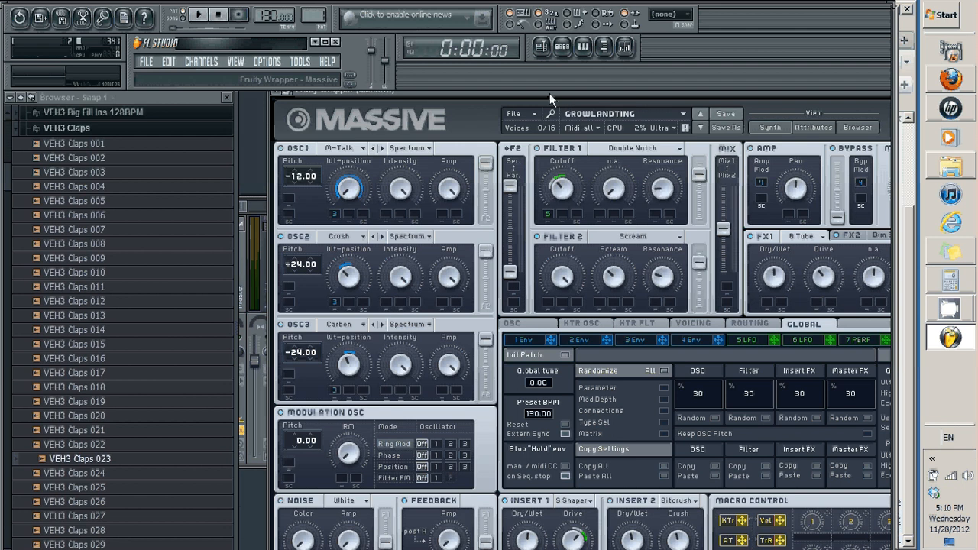
left_click_drag(549, 93, 528, 93)
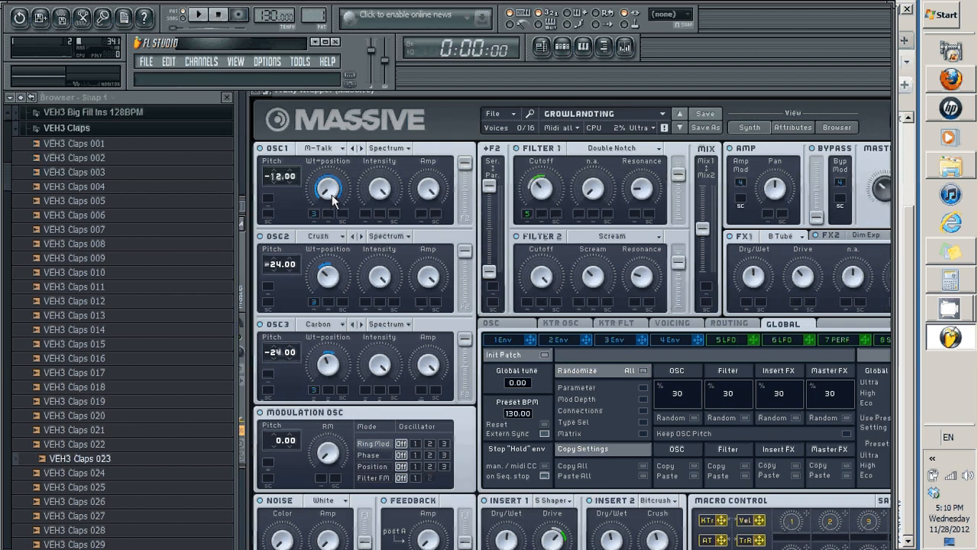
left_click(622, 339)
left_click(527, 355)
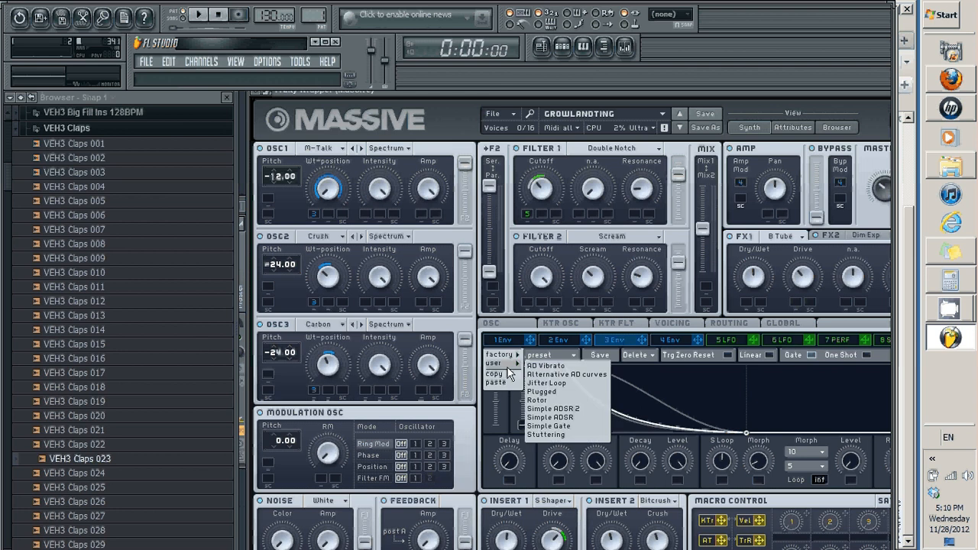
left_click(663, 368)
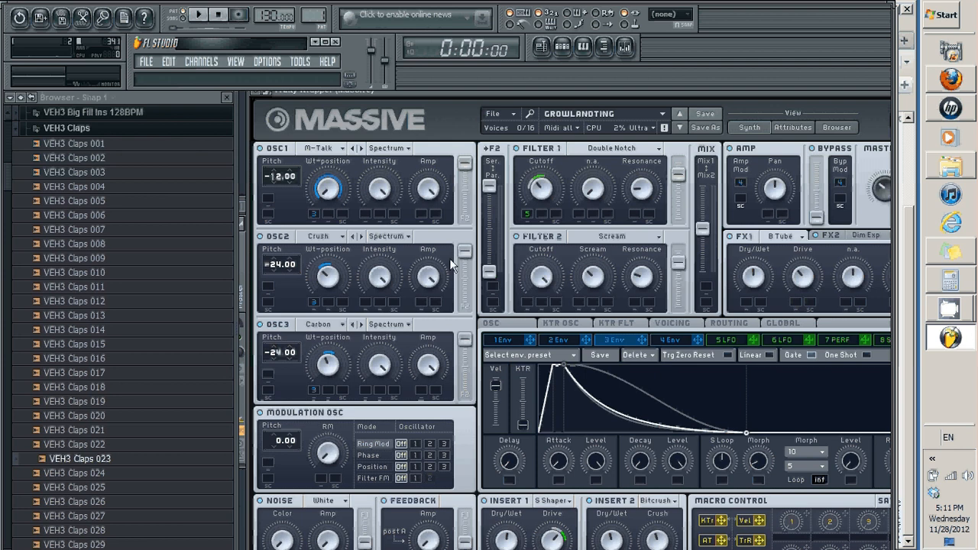
- Examine oscillator 1's wavetable position and its chosen wavetable in the wavetable list
left_click_drag(326, 169, 321, 227)
left_click(318, 237)
left_click(382, 224)
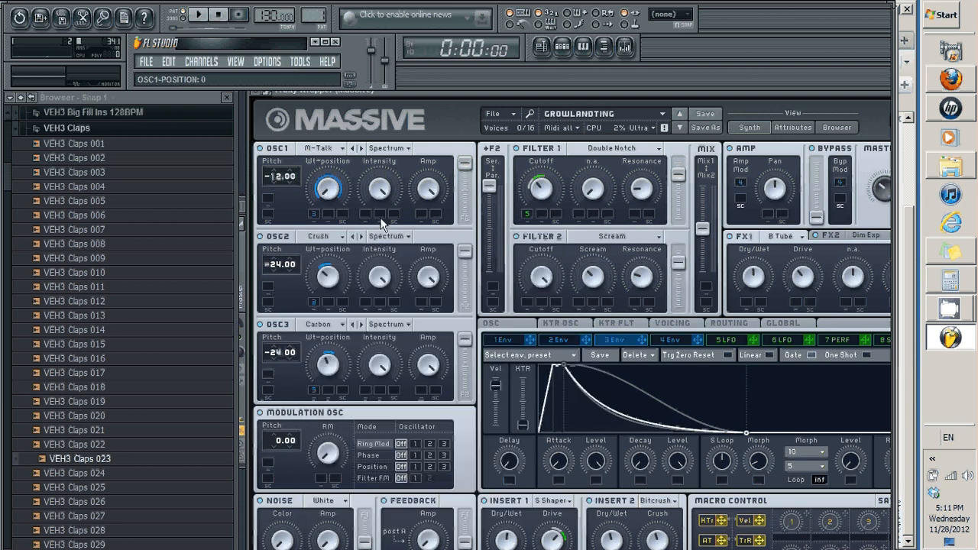
left_click(324, 149)
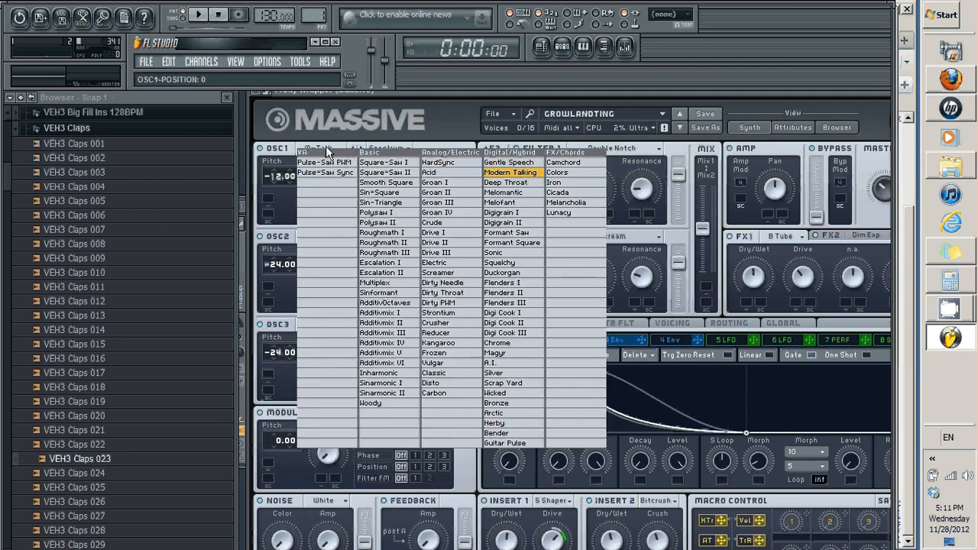
left_click(336, 334)
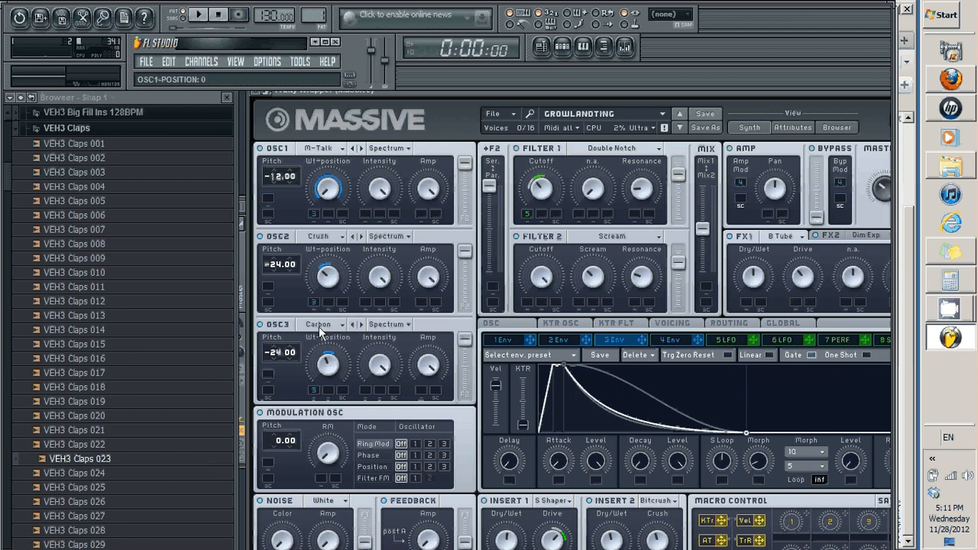
- Read the wavetable position values of oscillators 1, 2 and 3
left_click(326, 362)
left_click(324, 199)
left_click_drag(321, 283, 330, 282)
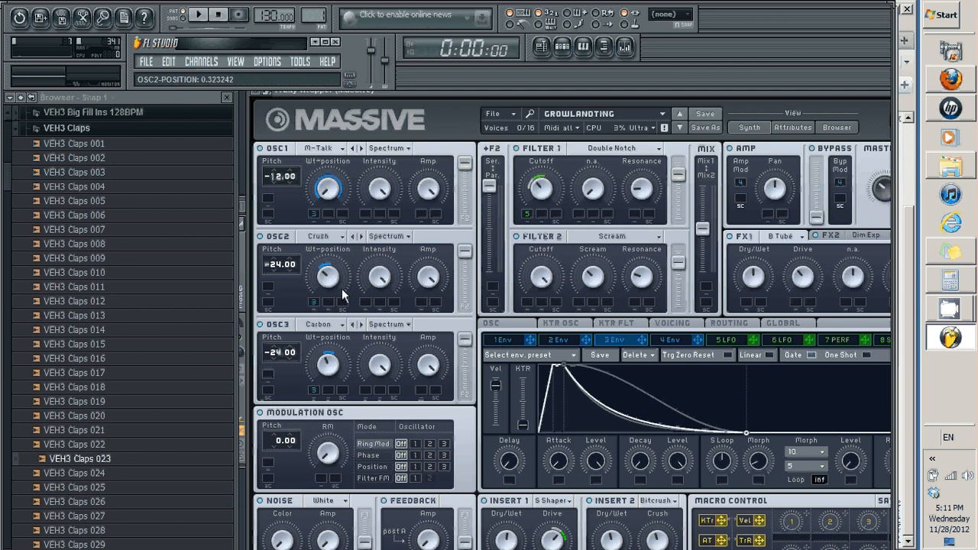
left_click(331, 363)
left_click_drag(326, 372, 329, 373)
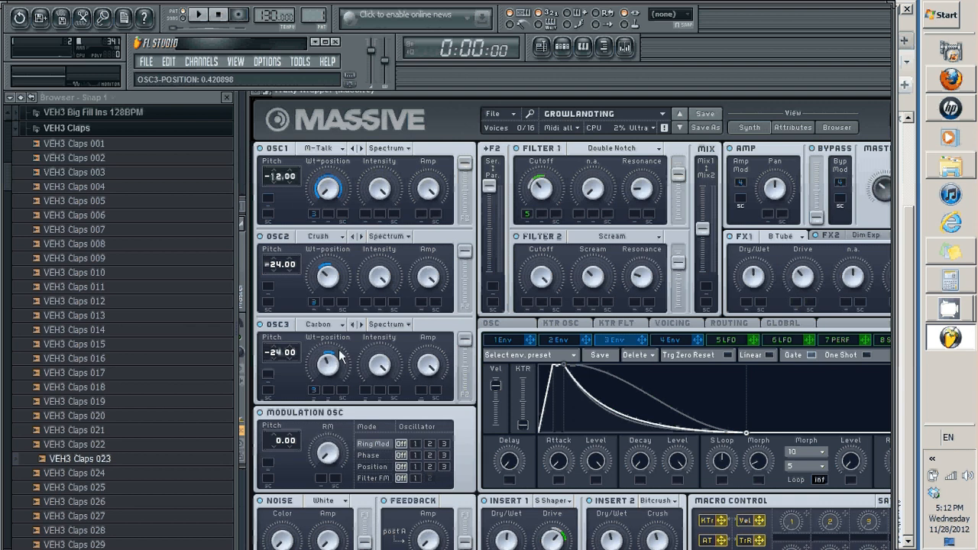
left_click_drag(333, 370, 335, 367)
- Examine the filter routing's series/parallel balance and the voicing page with its unison settings
left_click_drag(490, 186, 495, 190)
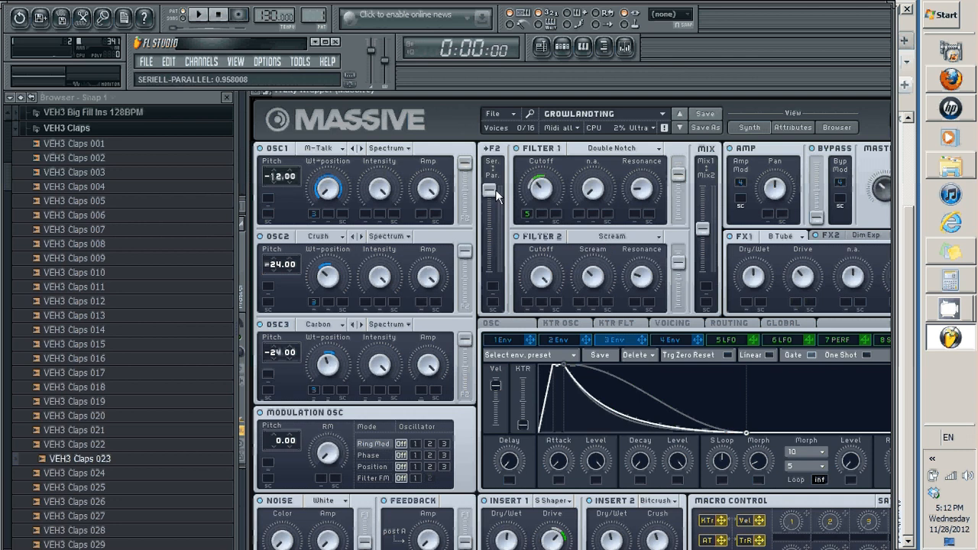
left_click_drag(554, 88, 497, 88)
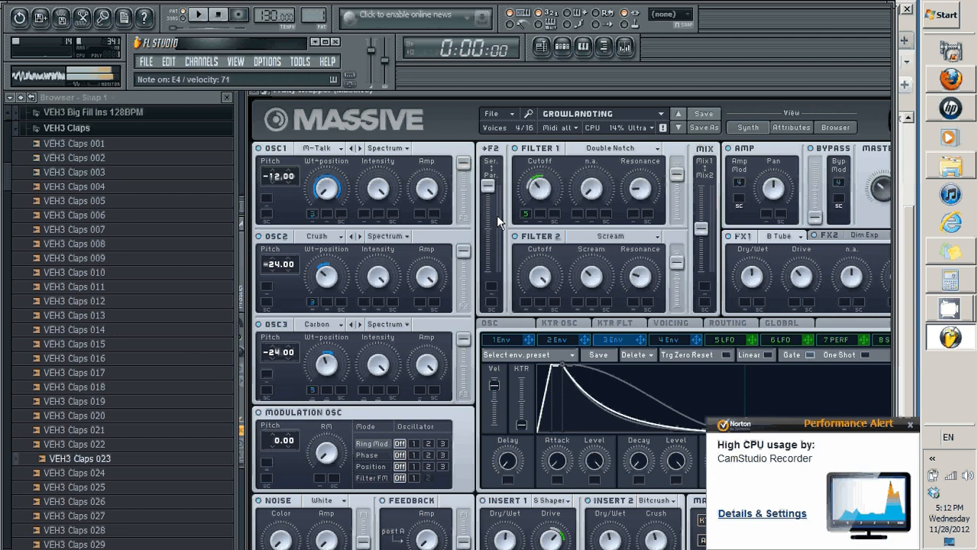
left_click(666, 323)
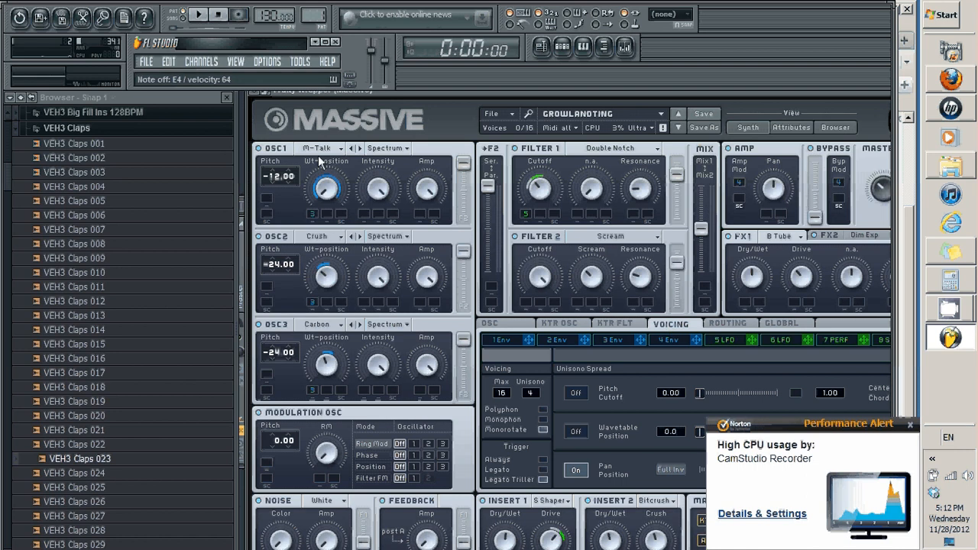
left_click_drag(444, 91, 459, 91)
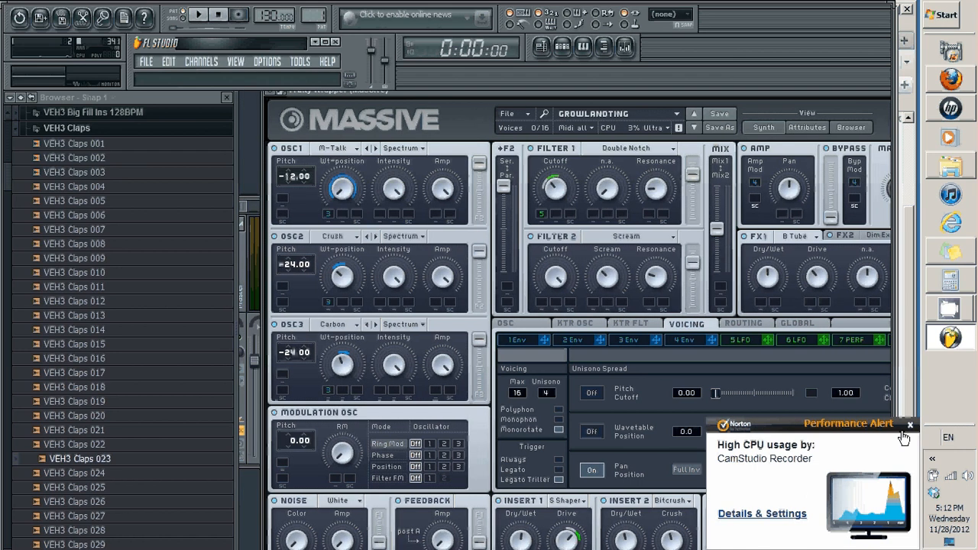
- Recheck oscillator 1's wavetable list and the series/parallel value of the filter routing
left_click(339, 148)
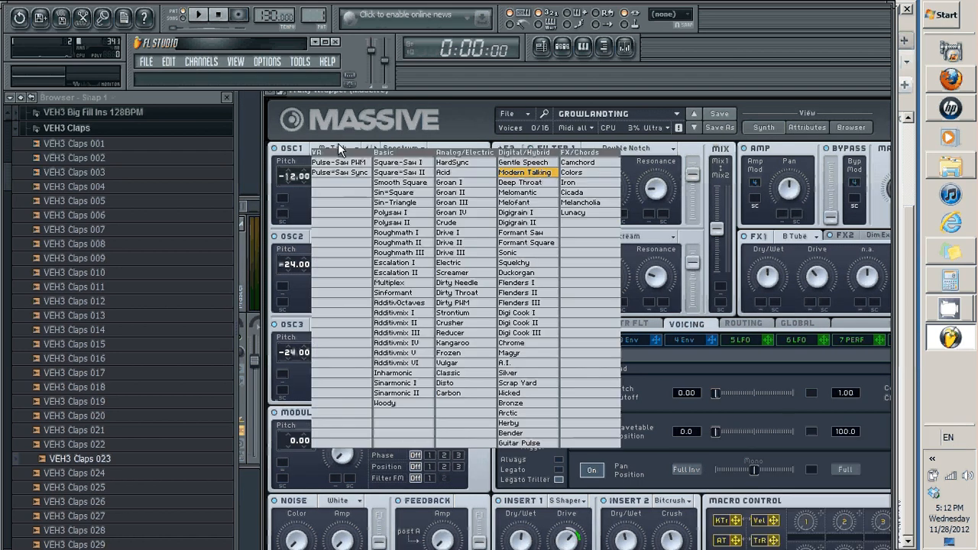
left_click(463, 131)
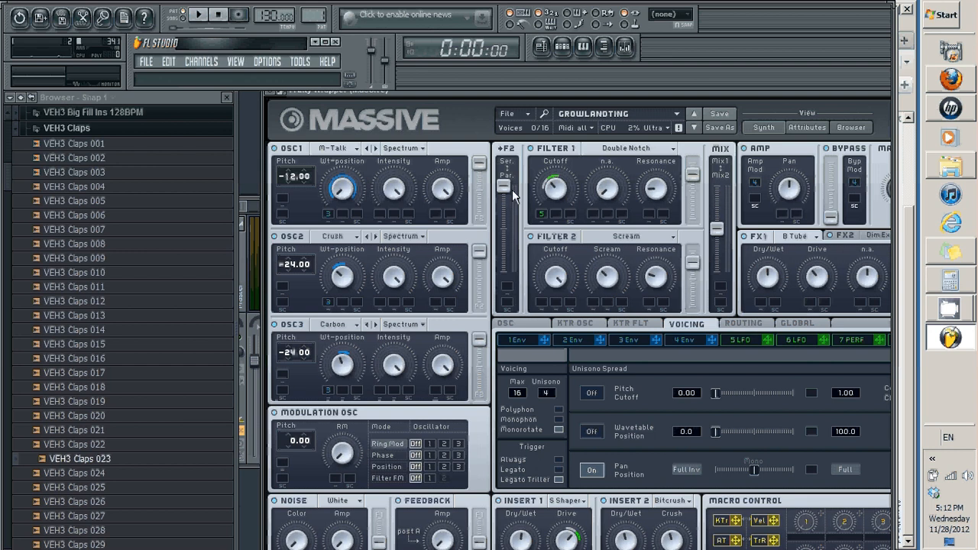
left_click_drag(510, 189, 507, 184)
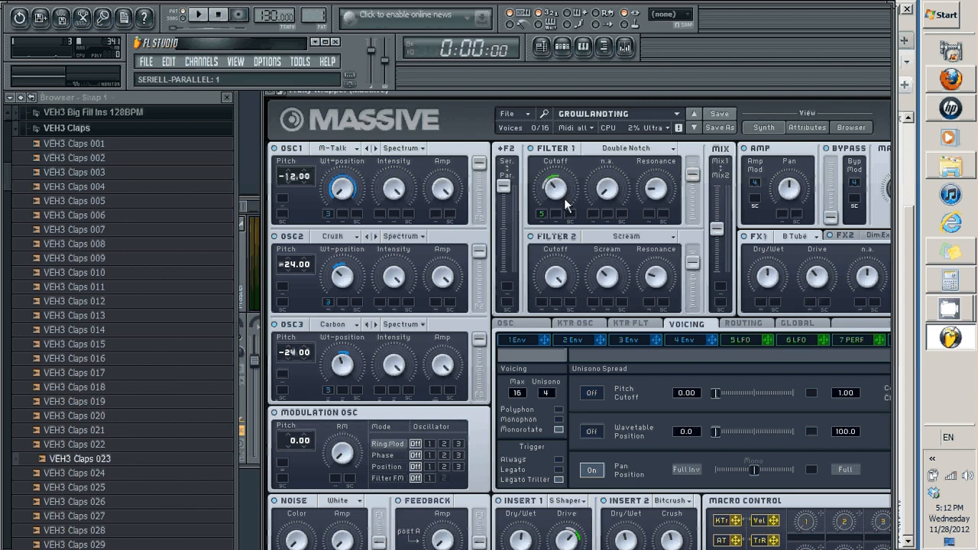
- Open LFO 5 and choose the Bending 1 curve for its upper waveform
left_click(738, 340)
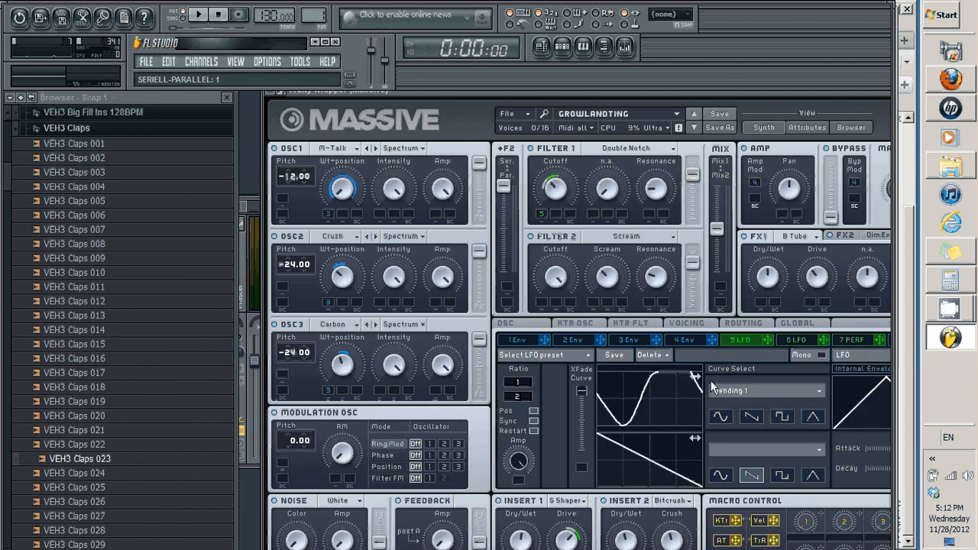
left_click(807, 393)
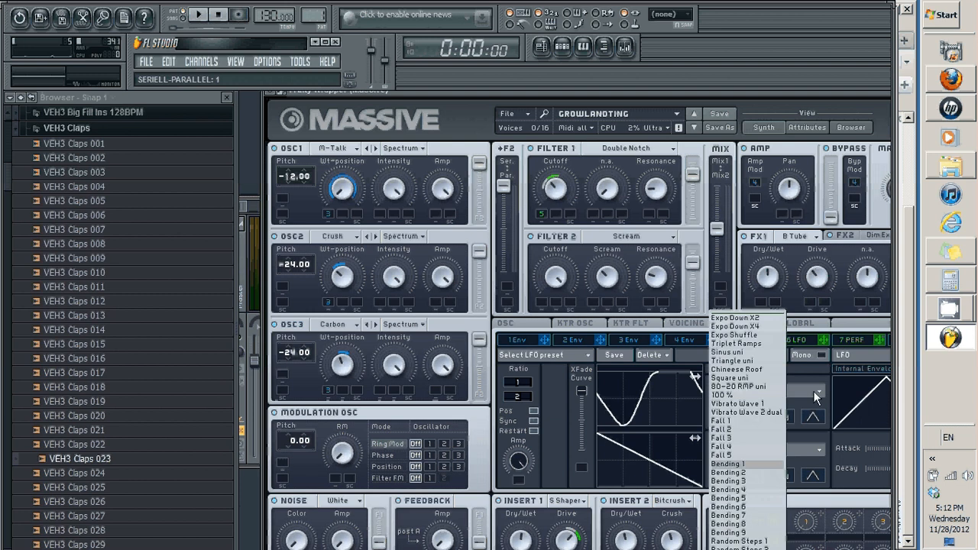
left_click(745, 464)
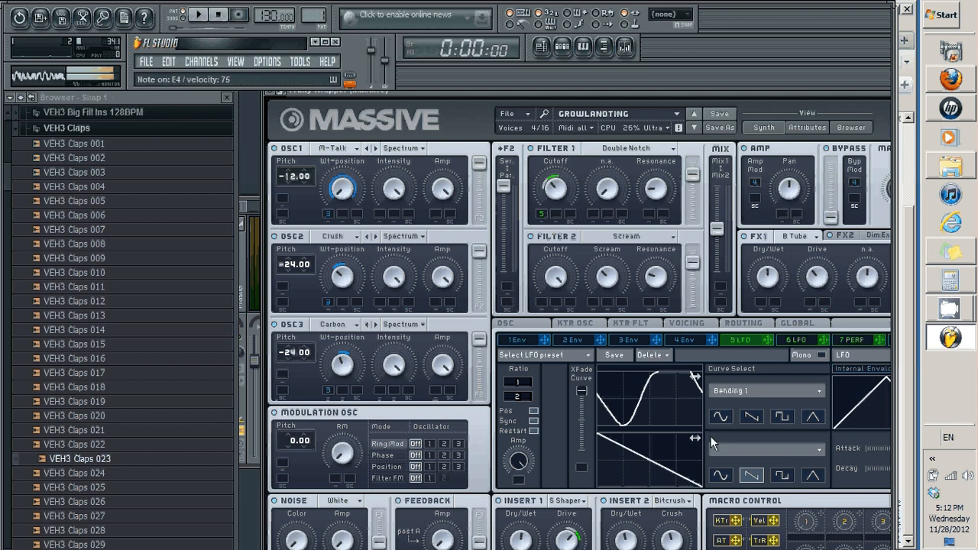
- Read the cutoff and resonance values of filter 1, the Double Notch filter
left_click(554, 199)
left_click_drag(555, 200, 590, 265)
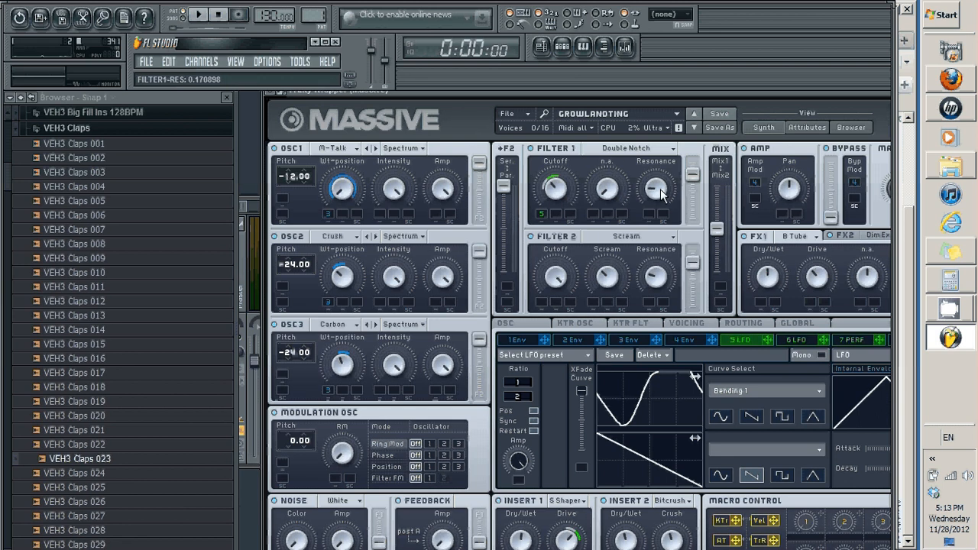
scroll(661, 195, "down", 1)
left_click_drag(656, 96, 632, 94)
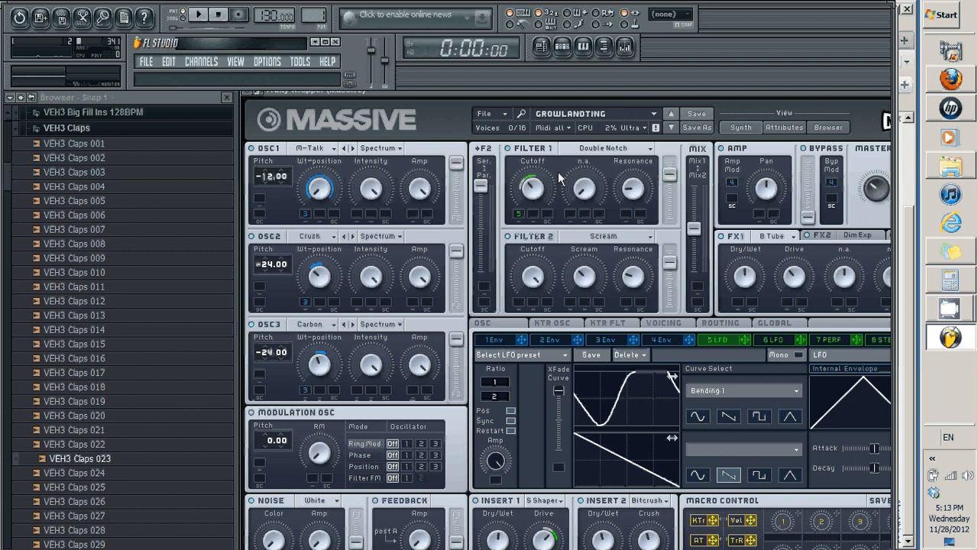
left_click(526, 192)
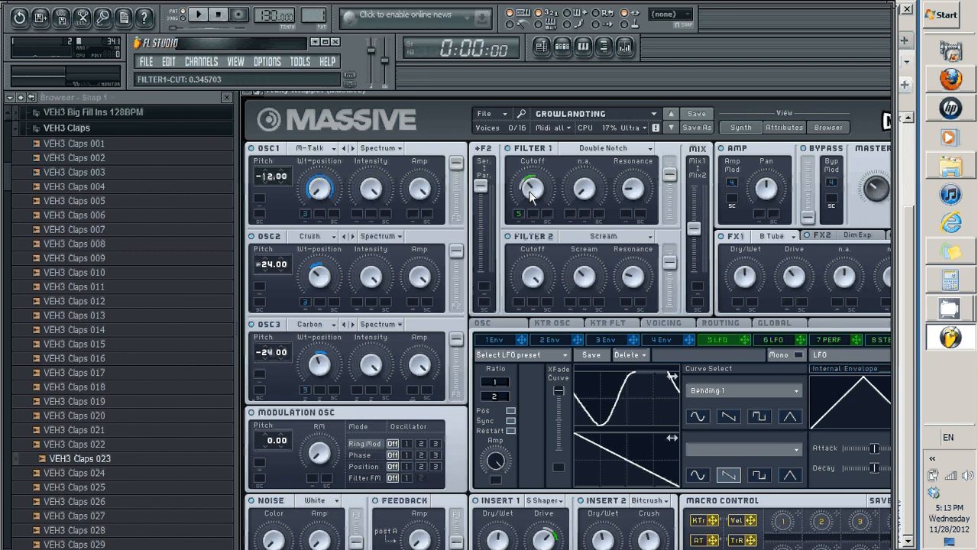
left_click_drag(530, 195, 533, 190)
left_click_drag(607, 99, 590, 107)
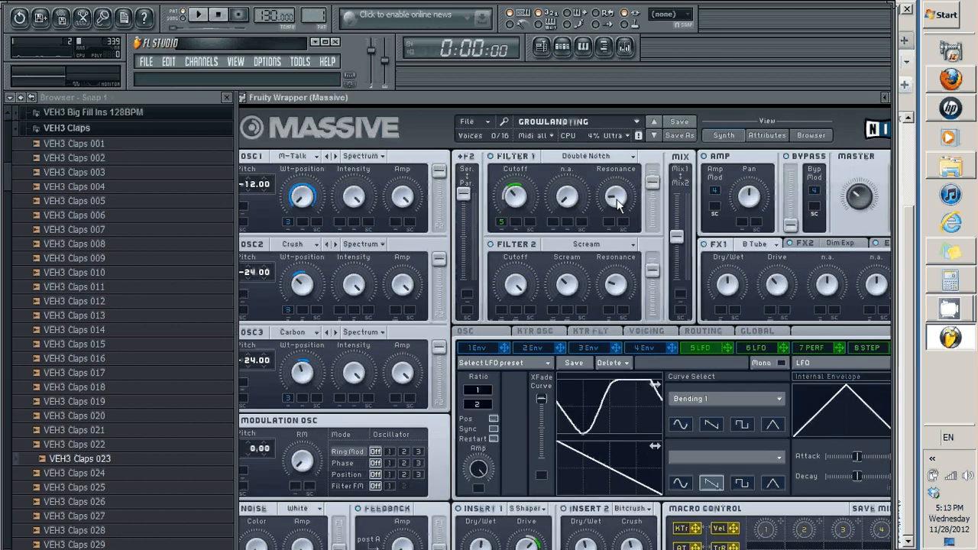
left_click_drag(623, 200, 622, 201)
- Read the Scream and Resonance values of filter 2
left_click_drag(584, 104, 499, 97)
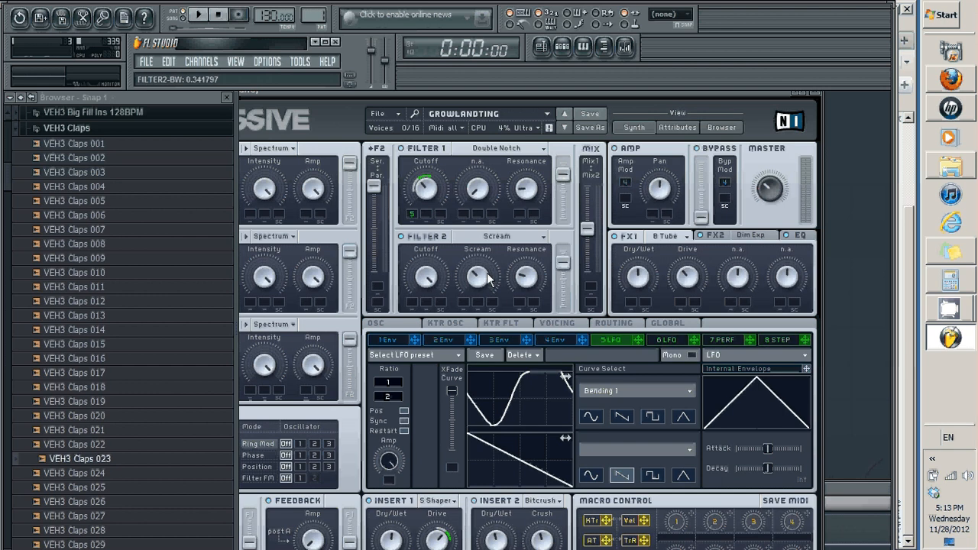
left_click_drag(488, 273, 489, 273)
left_click(526, 279)
- Examine the drive and dry/wet of FX1, the dry/wet of FX2 and the high shelf of the EQ
left_click(697, 276)
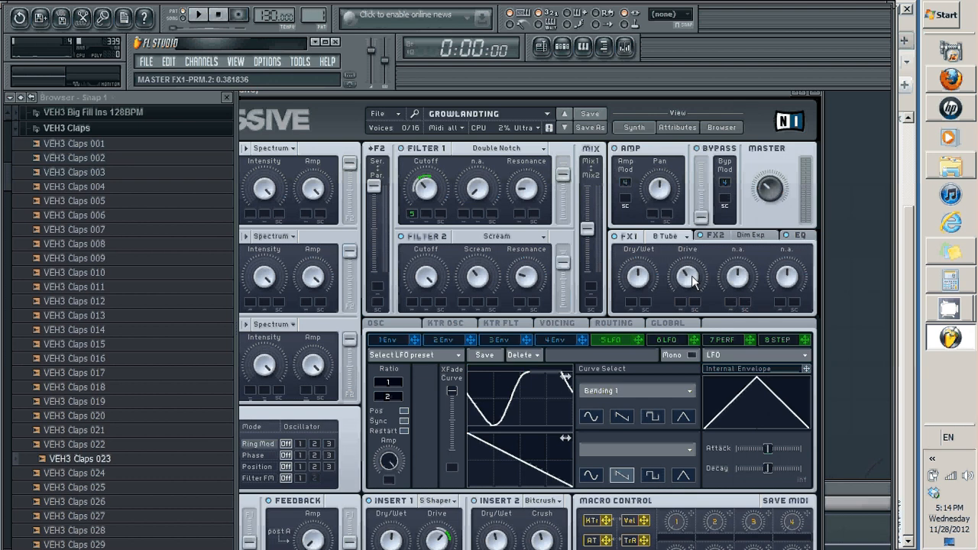
left_click(642, 276)
left_click(750, 235)
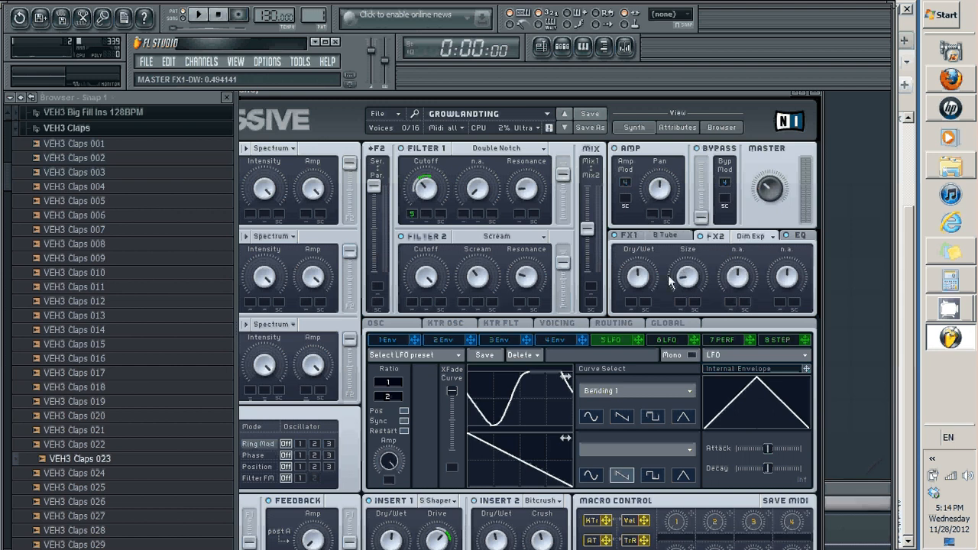
left_click_drag(640, 285, 640, 282)
left_click(794, 237)
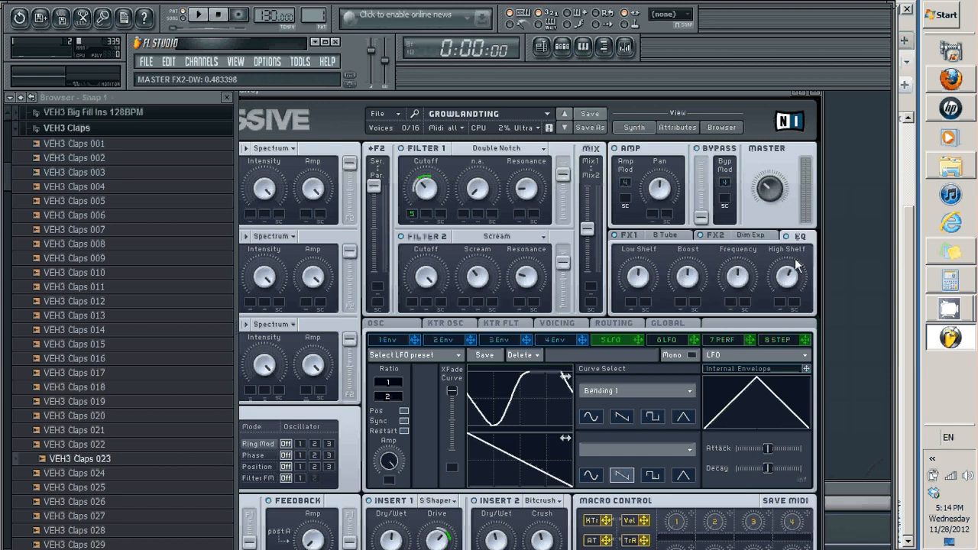
left_click(784, 280)
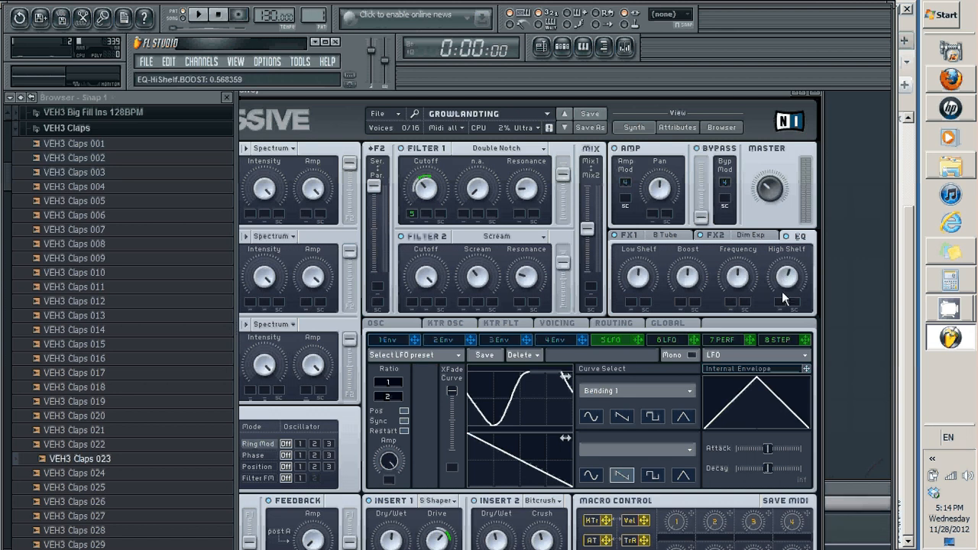
- Narrow the browser panel and move the Massive window so the oscillators, filters and effects all show
left_click_drag(665, 91, 673, 91)
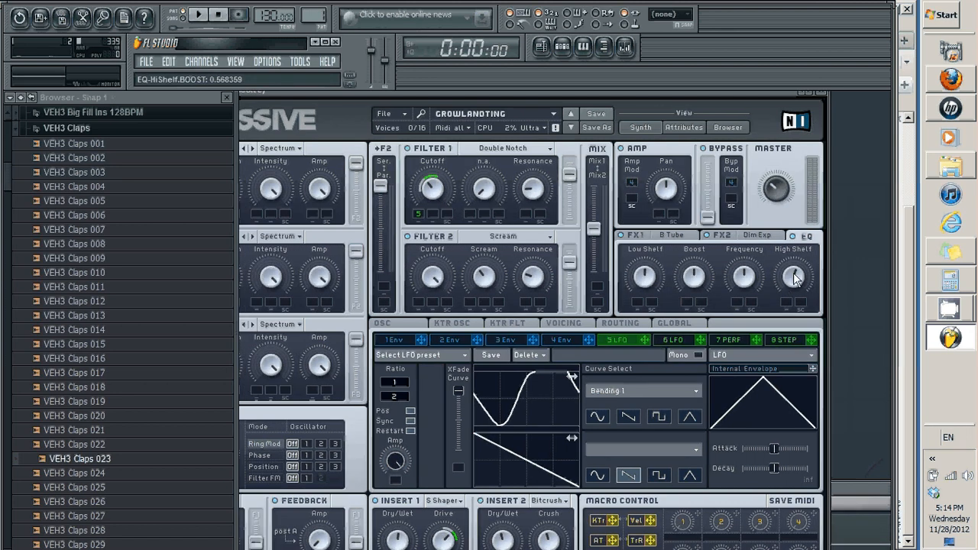
left_click_drag(524, 92, 559, 93)
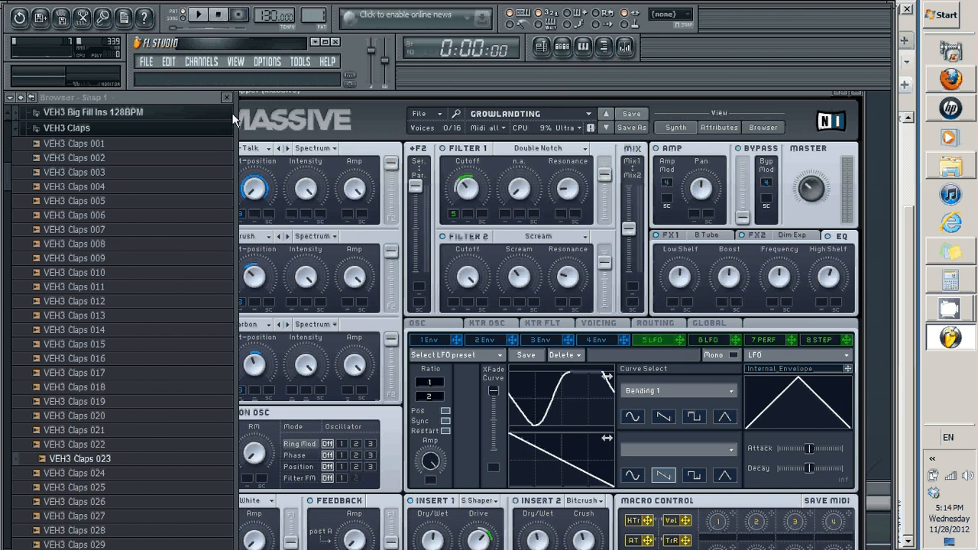
left_click_drag(236, 114, 169, 113)
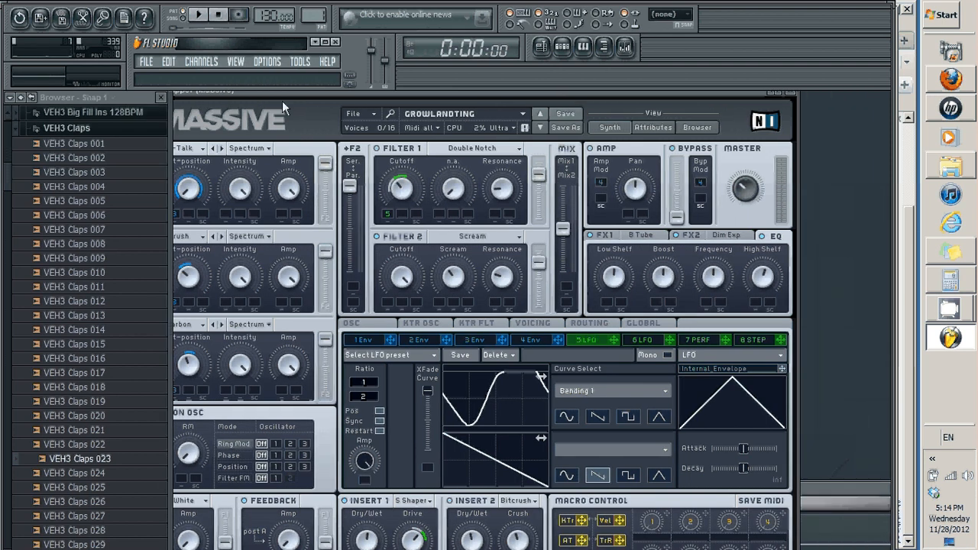
left_click_drag(282, 101, 379, 100)
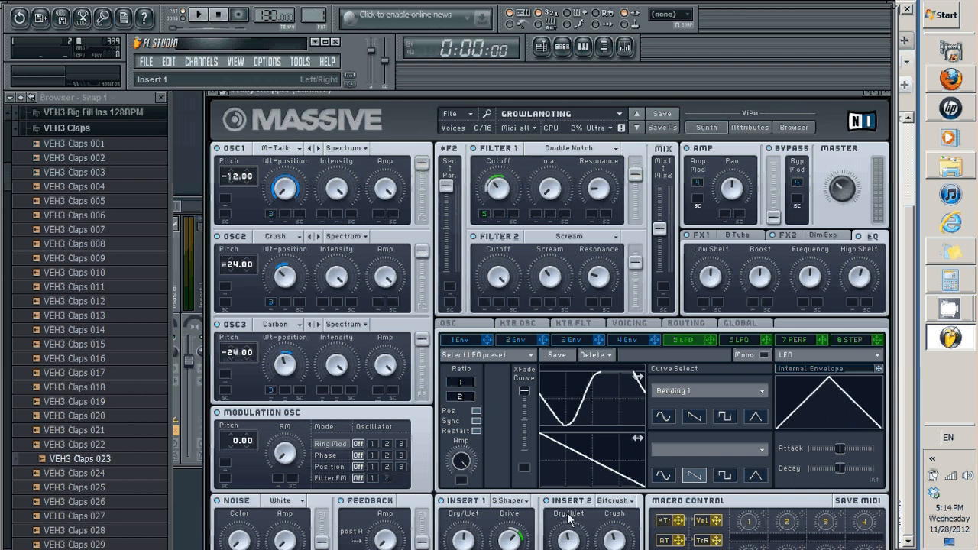
- Read the dry/wet value of the Insert 1 S Shaper effect
left_click(475, 540)
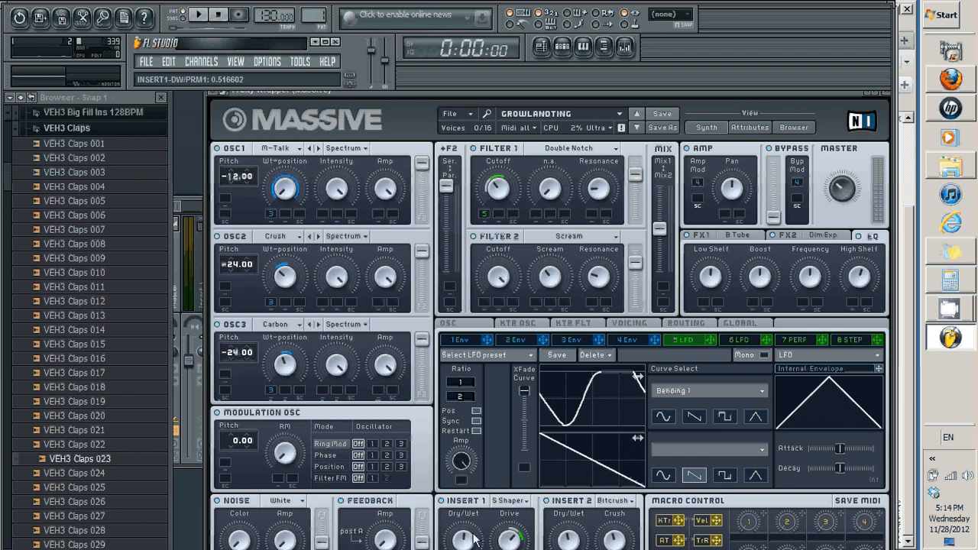
left_click_drag(474, 535, 481, 539)
left_click_drag(375, 117, 369, 118)
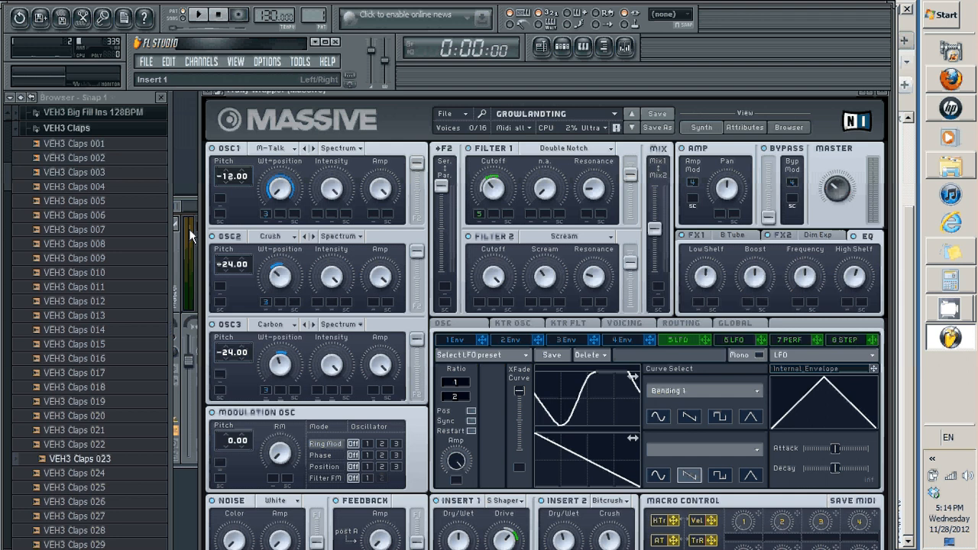
- Narrow the browser panel, then show the voicing settings with Monorotate selected and set the unison pan position to about 0.533
left_click_drag(170, 259, 140, 300)
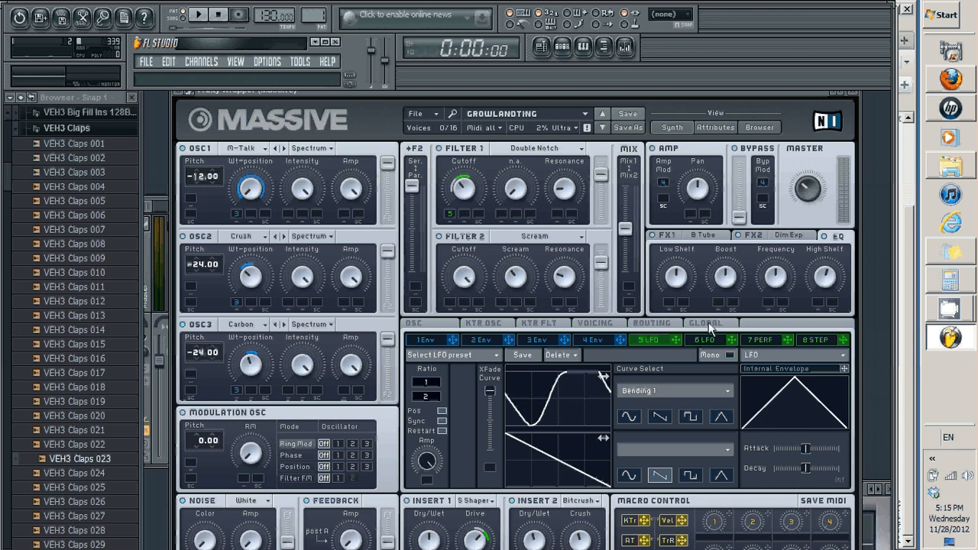
left_click(600, 323)
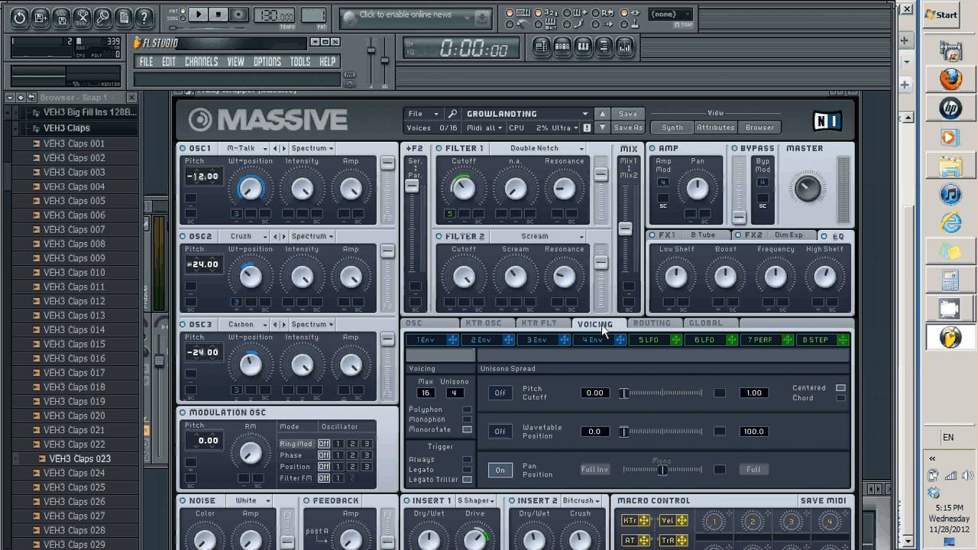
left_click(466, 431)
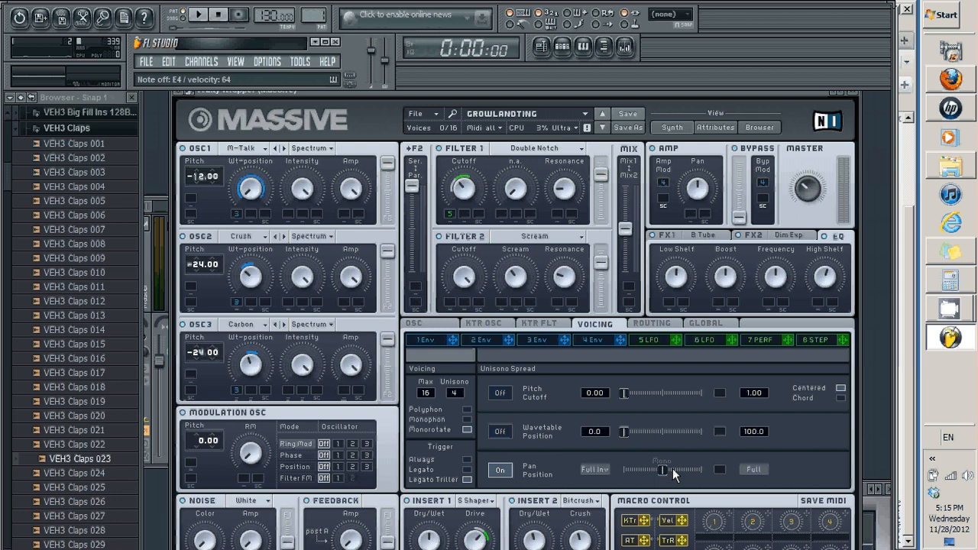
left_click_drag(672, 468, 667, 474)
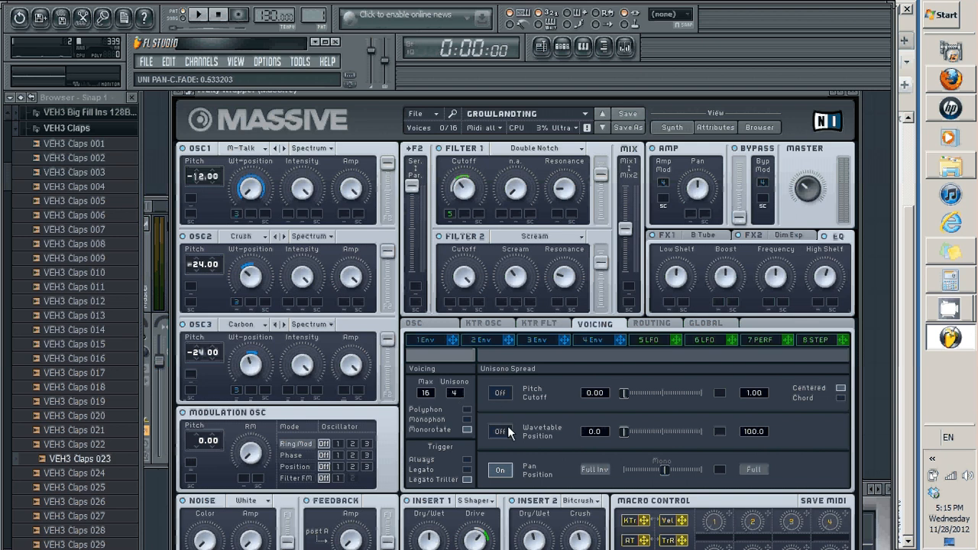
- Check the glide time in the oscillator settings and return to the voicing settings
left_click(428, 323)
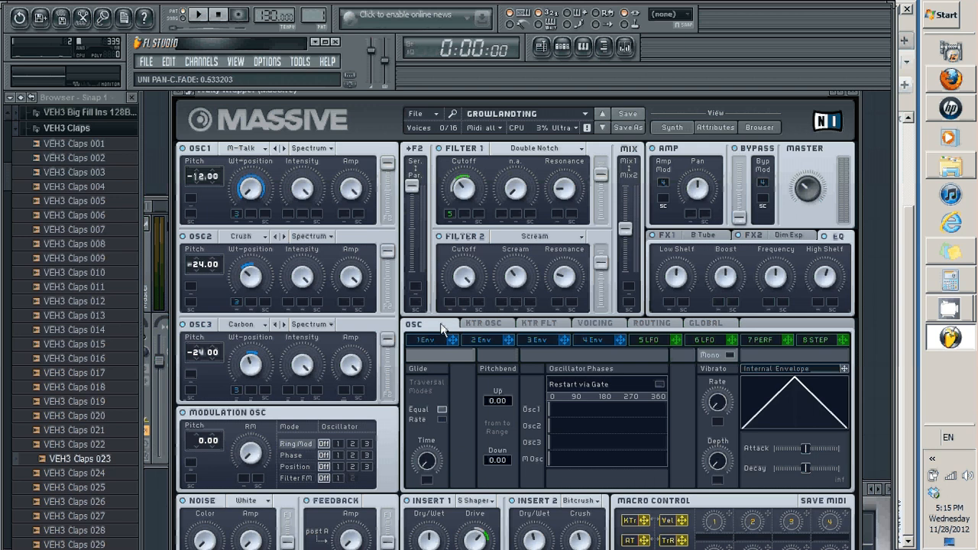
left_click(431, 466)
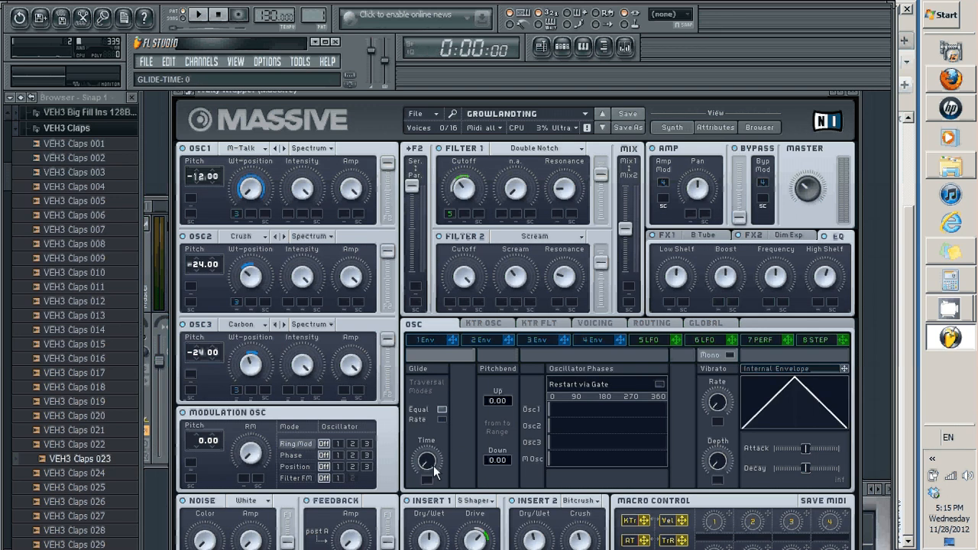
left_click_drag(434, 470, 429, 393)
left_click(605, 326)
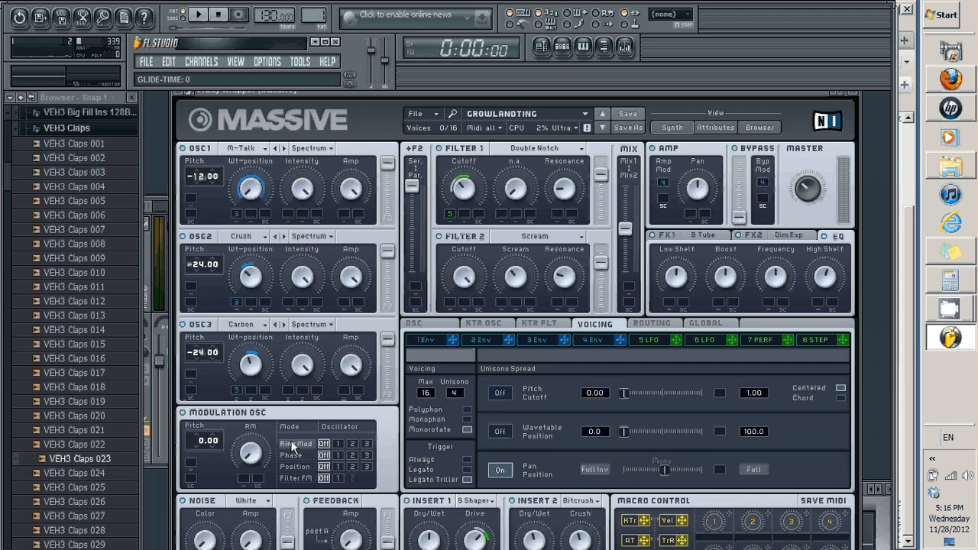
- Switch the modulation oscillator to Phase mode and reposition the Massive window
left_click(310, 471)
left_click(305, 455)
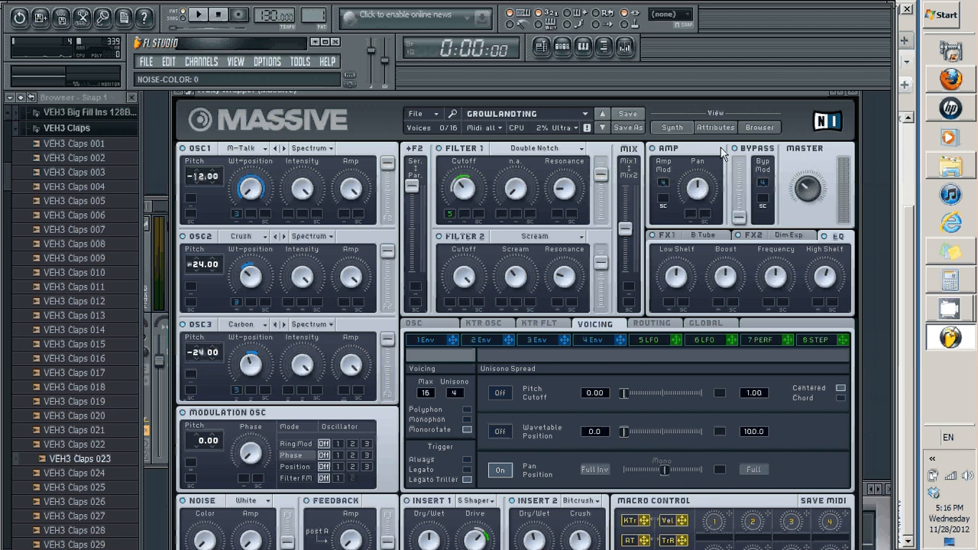
left_click_drag(622, 91, 646, 125)
- Examine the settings of envelope 4, LFO 5, LFO 6 and performer 7
left_click(617, 339)
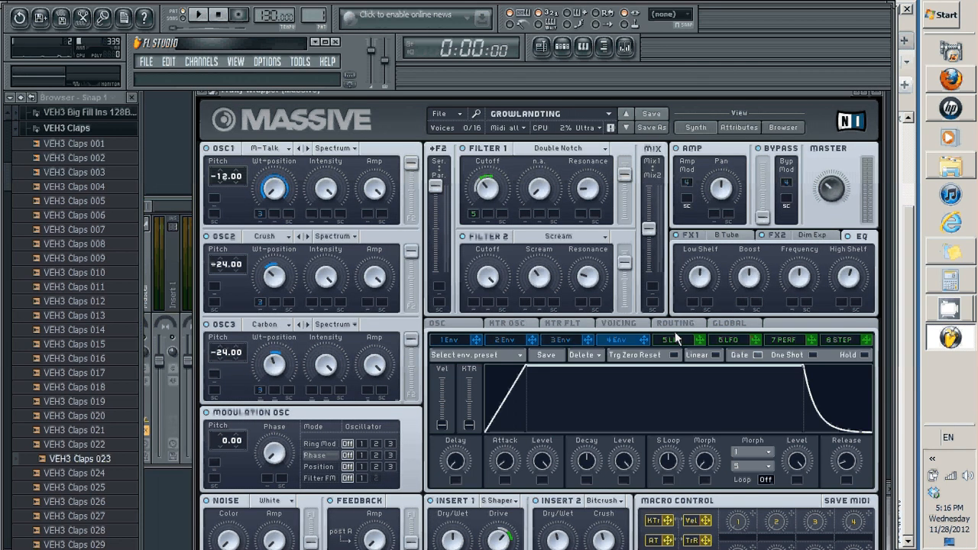
left_click(675, 337)
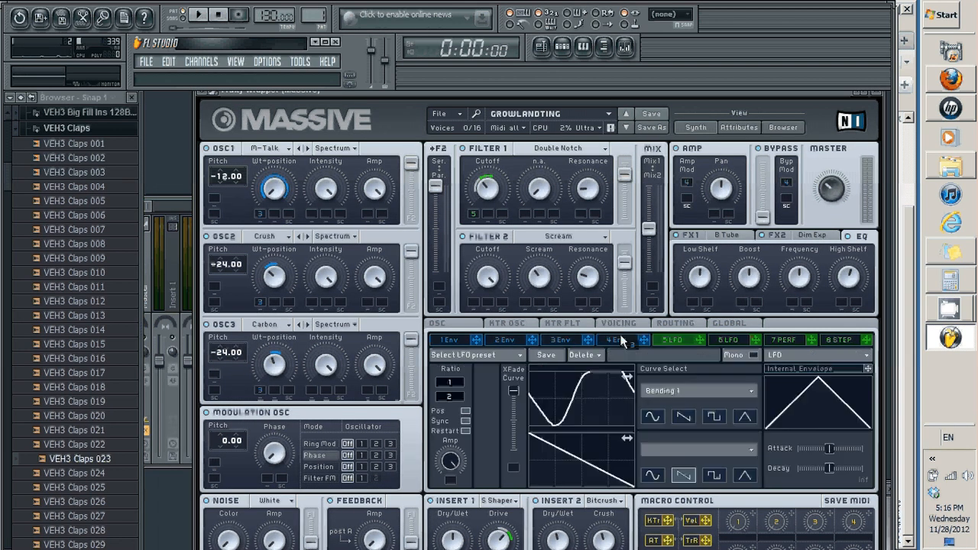
left_click(713, 340)
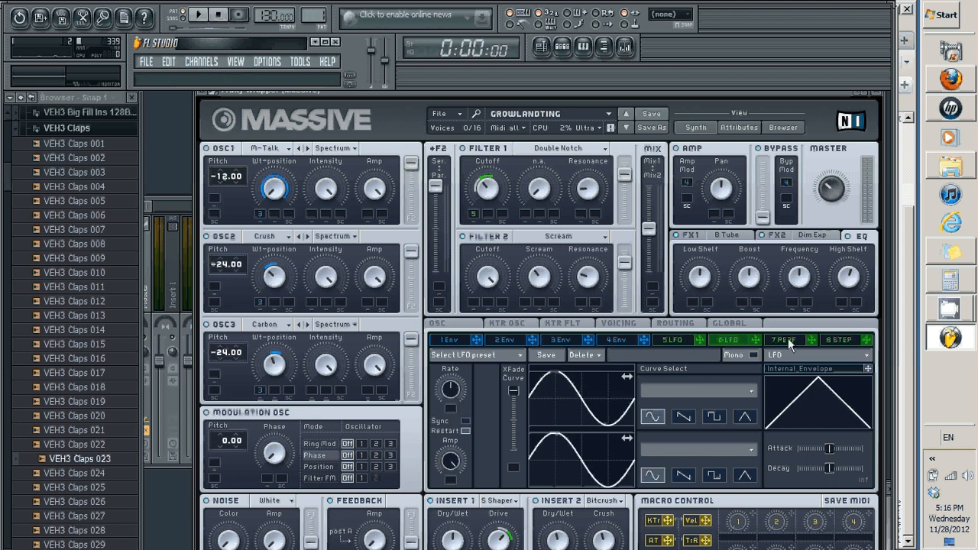
left_click(672, 341)
left_click(798, 344)
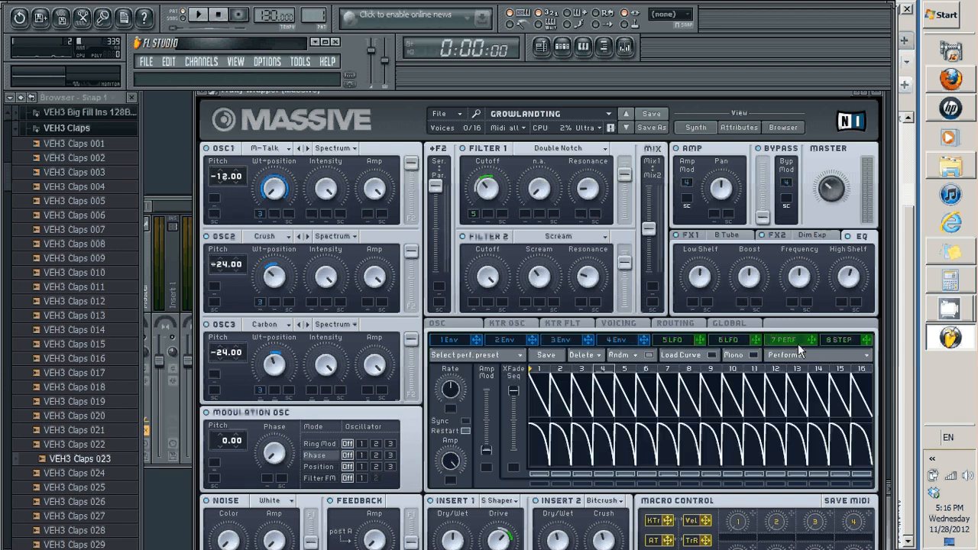
- Show the voicing settings again and read the resonance value of filter 1
left_click(609, 324)
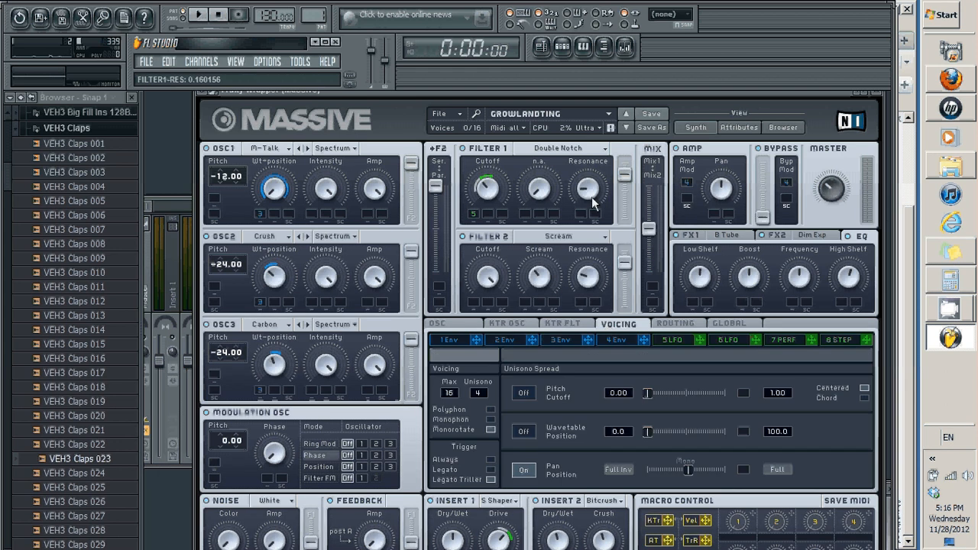
left_click_drag(592, 197, 601, 198)
left_click(961, 313)
left_click(839, 301)
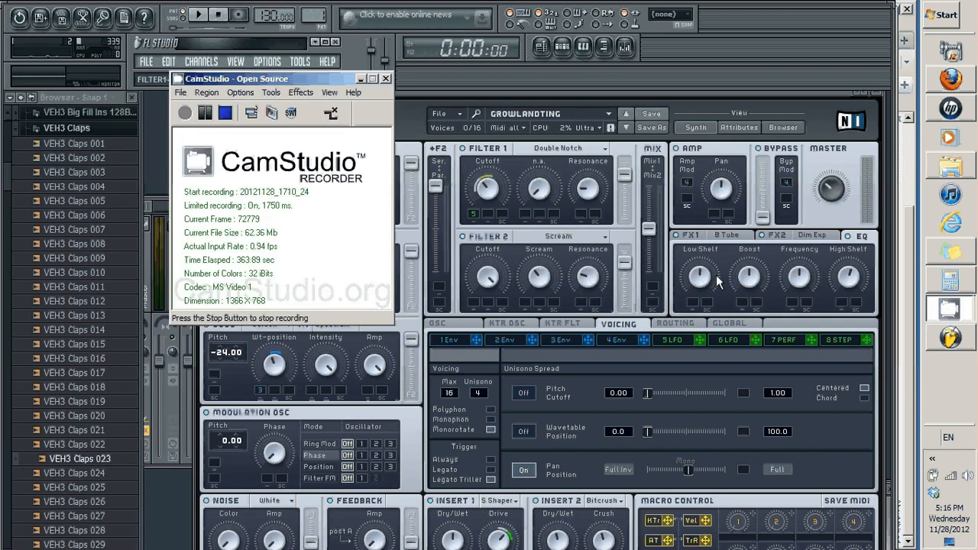